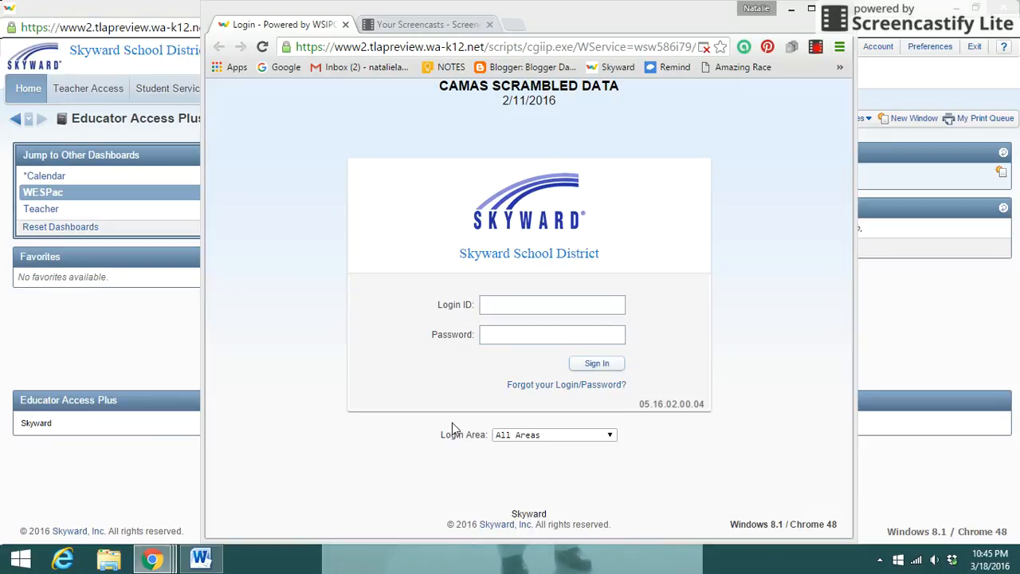
Step: Open the Standards Gradebook for the ELA 5 / 23 English Language Arts class from Teacher Access
click(178, 325)
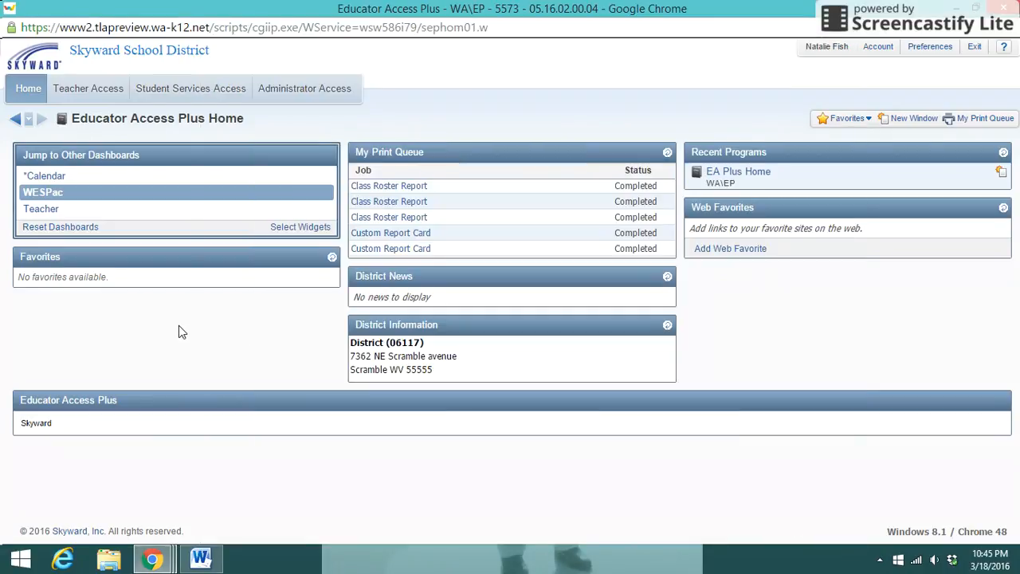
click(89, 88)
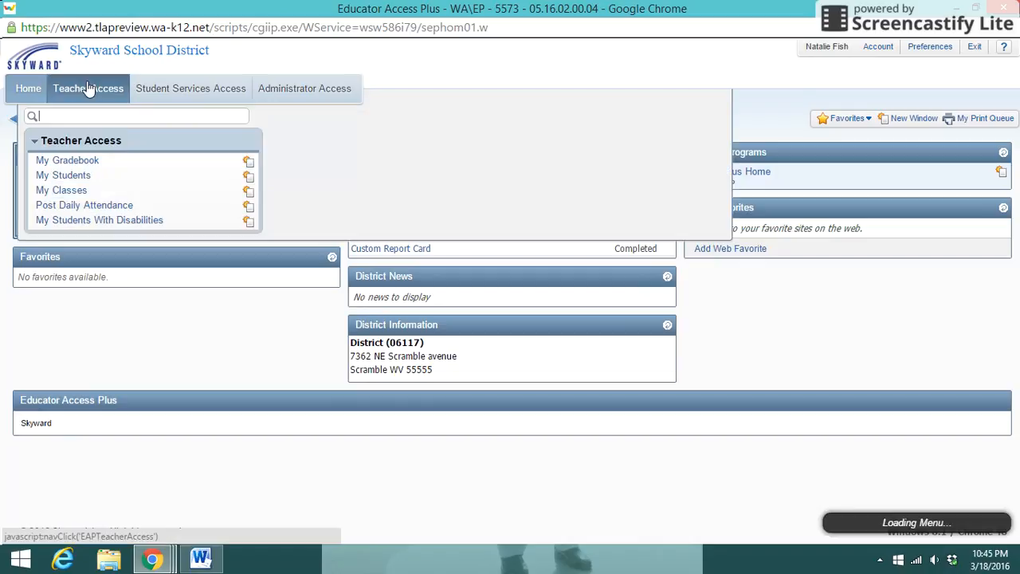
click(80, 160)
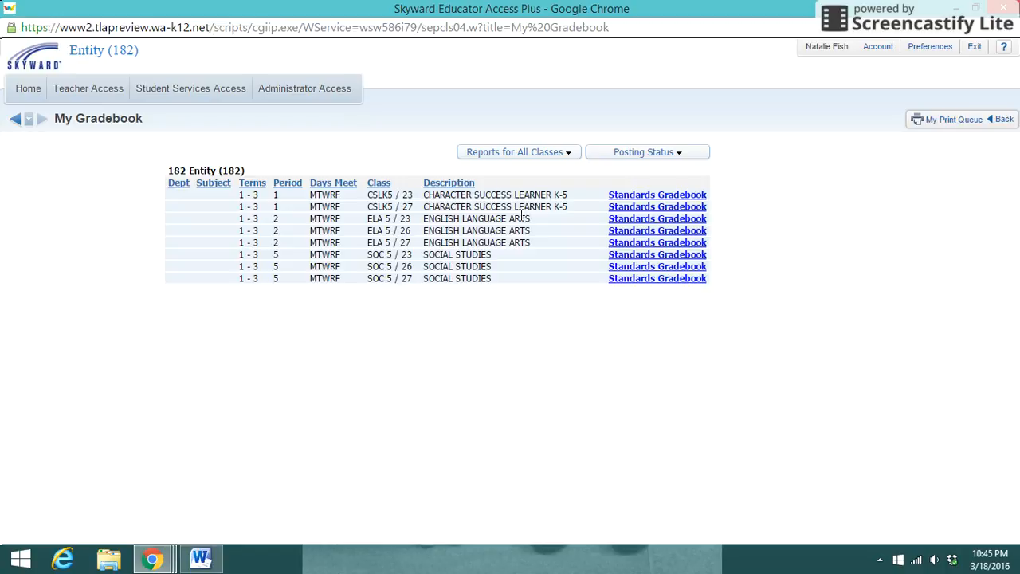
click(636, 223)
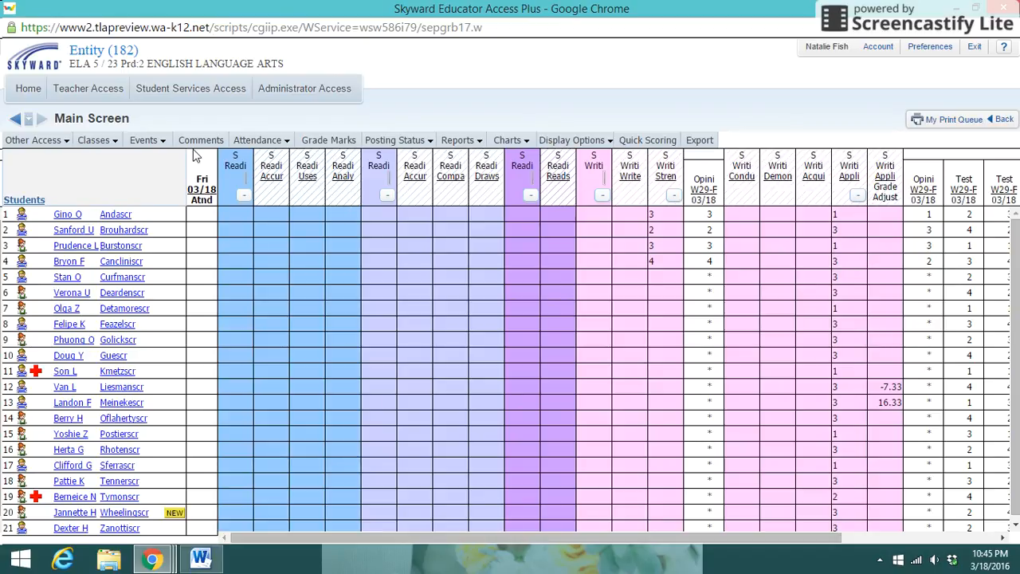
Step: Add a gradebook event with subject Reading Literature and the skill "Accurately draws inferences by identifying theme, summarizing and comparing/contrasting using explicit text evidence."
click(156, 142)
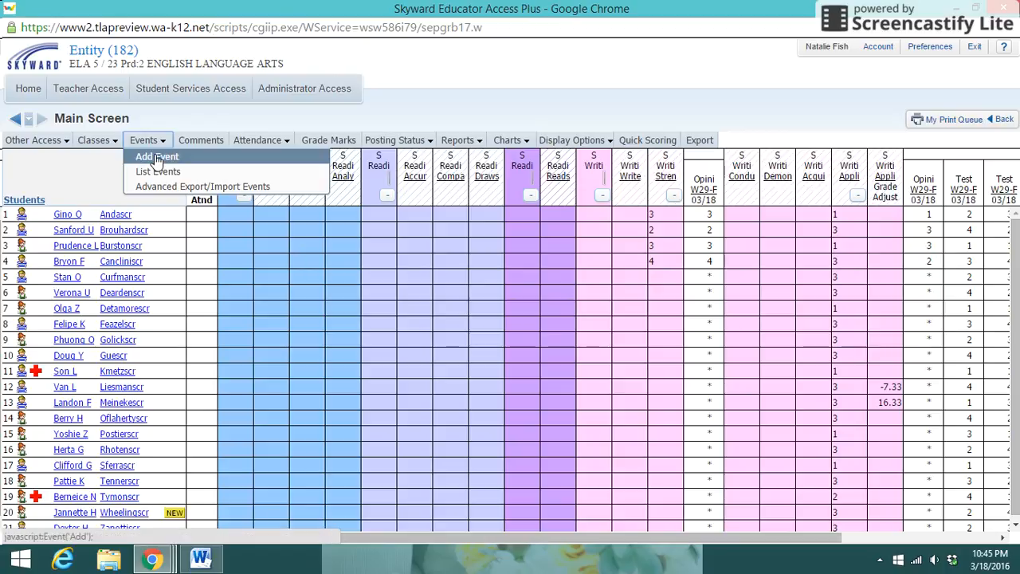
click(155, 156)
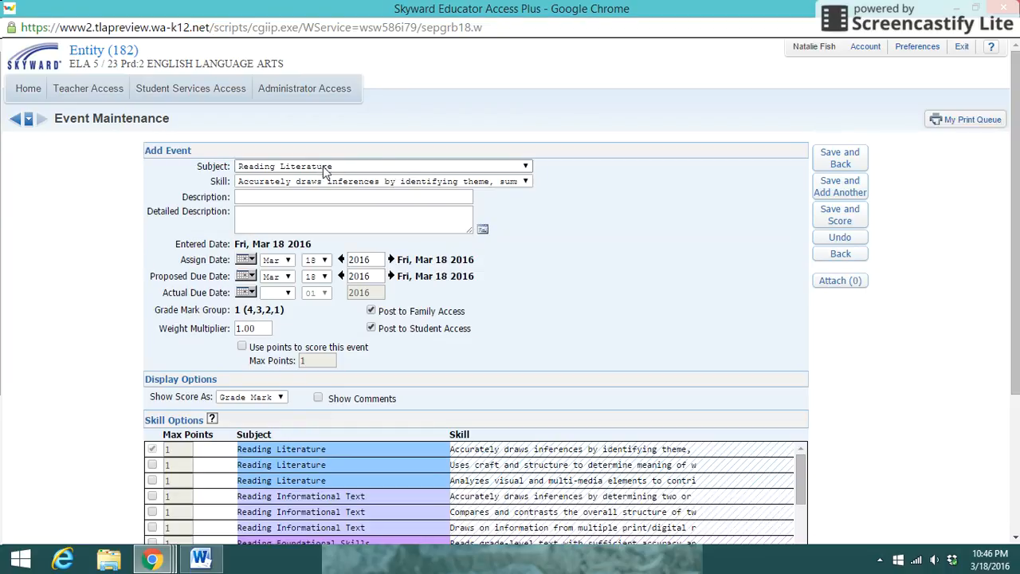
click(523, 166)
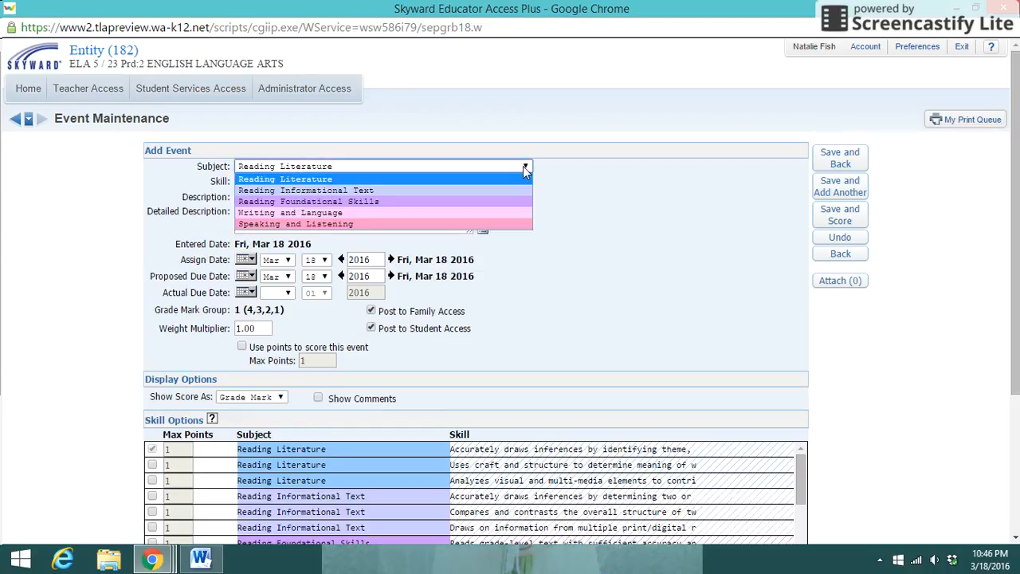
click(469, 181)
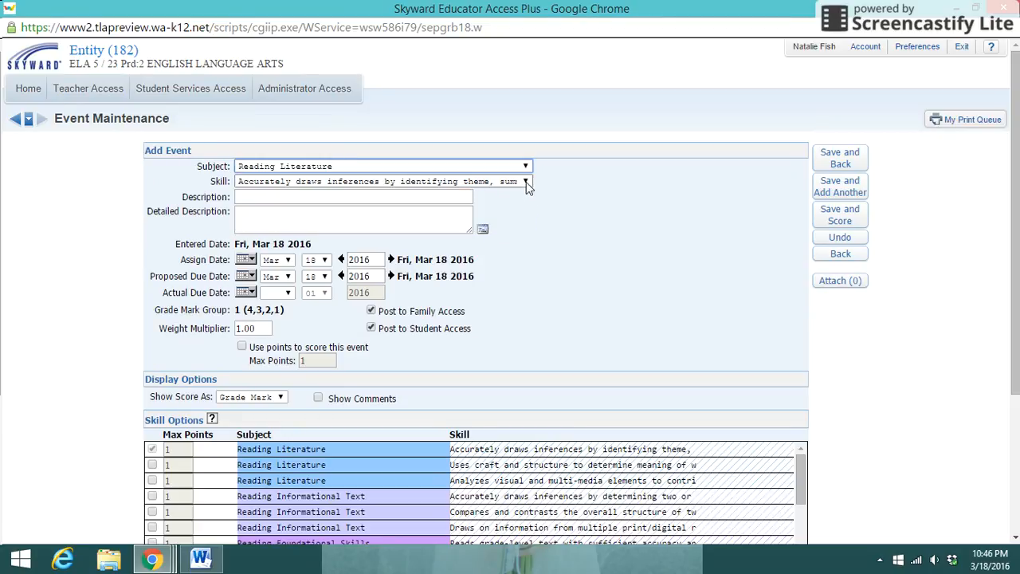
click(524, 181)
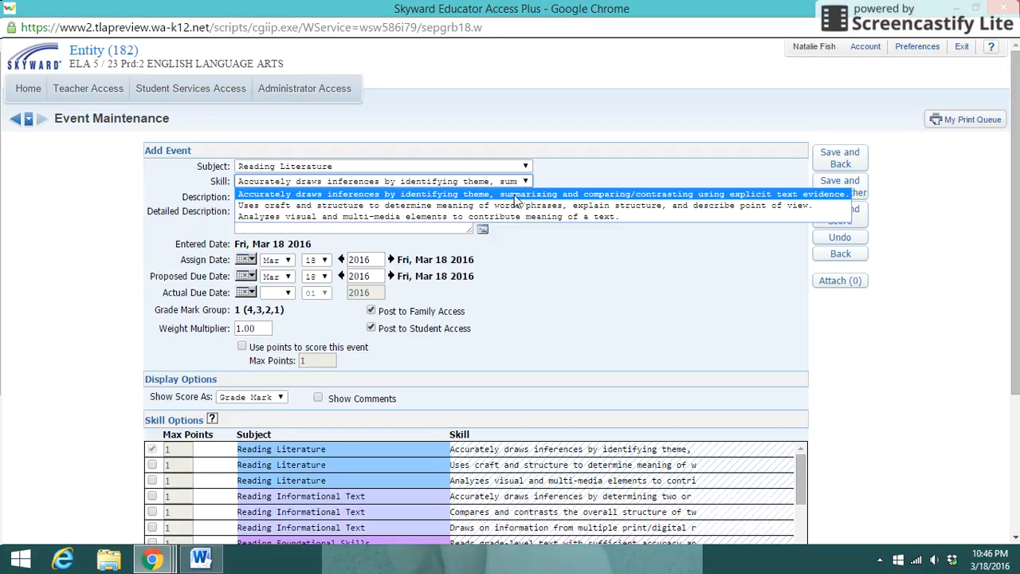
click(515, 195)
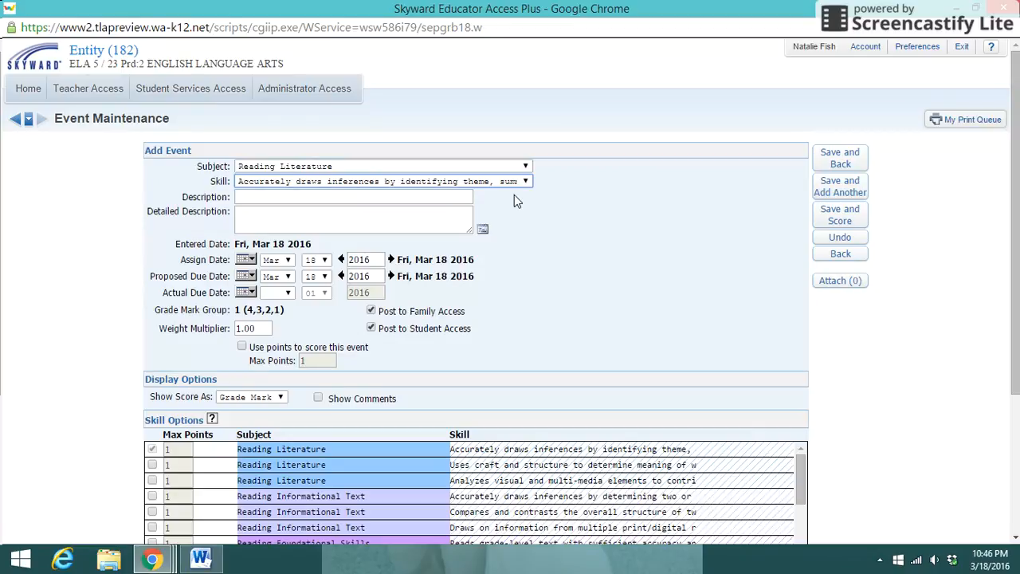
Step: Describe the event as "Test #1" and choose Grade Mark for how its score is shown
click(370, 195)
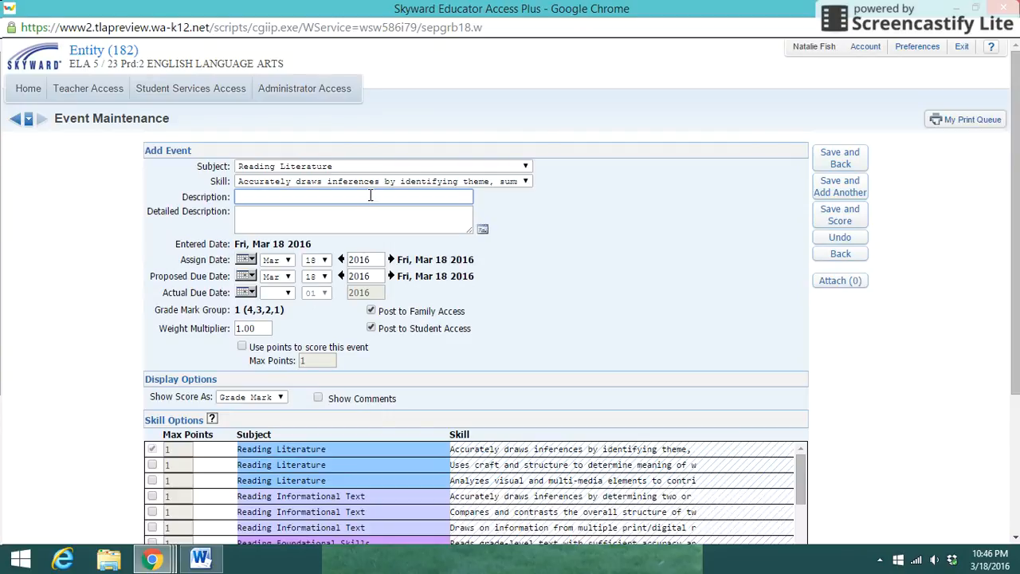
text(Test #1)
drag(1015, 170, 999, 278)
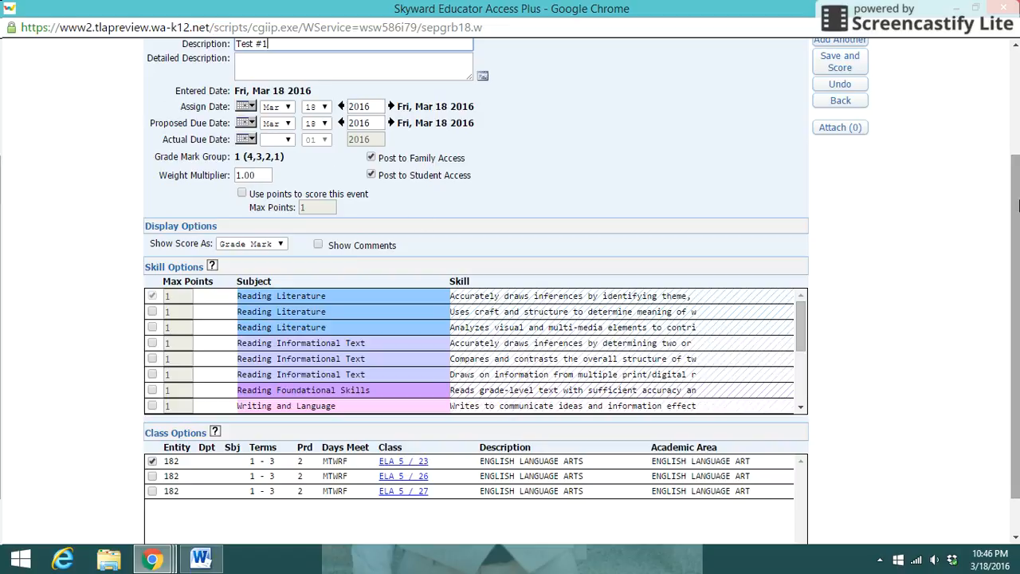
drag(1010, 202, 1009, 239)
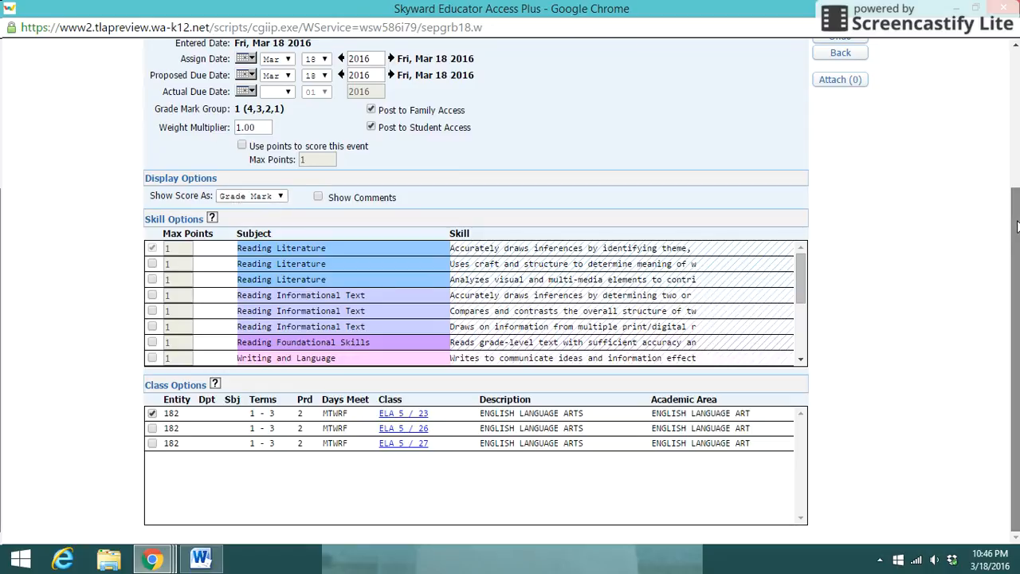
click(263, 196)
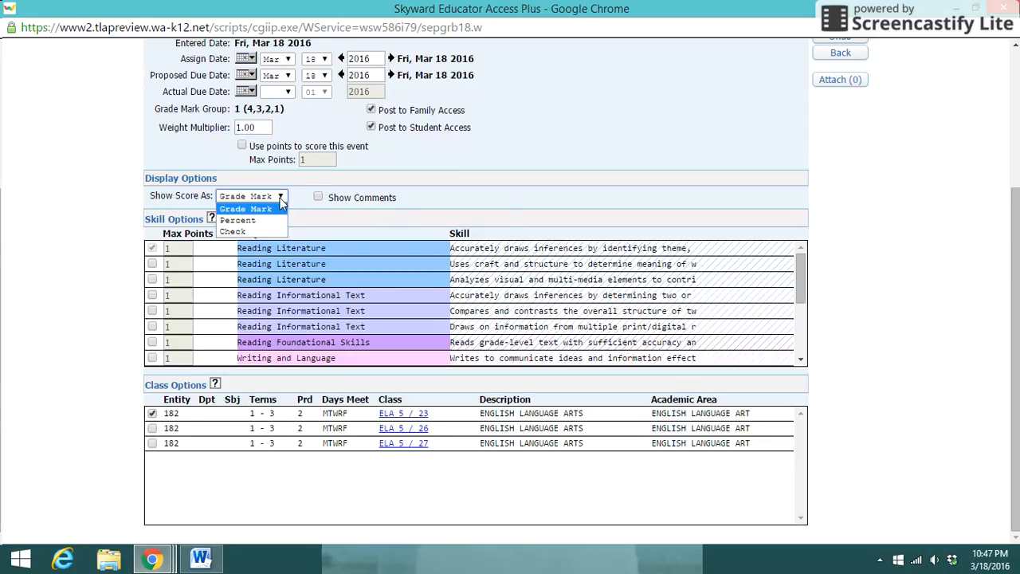
click(263, 210)
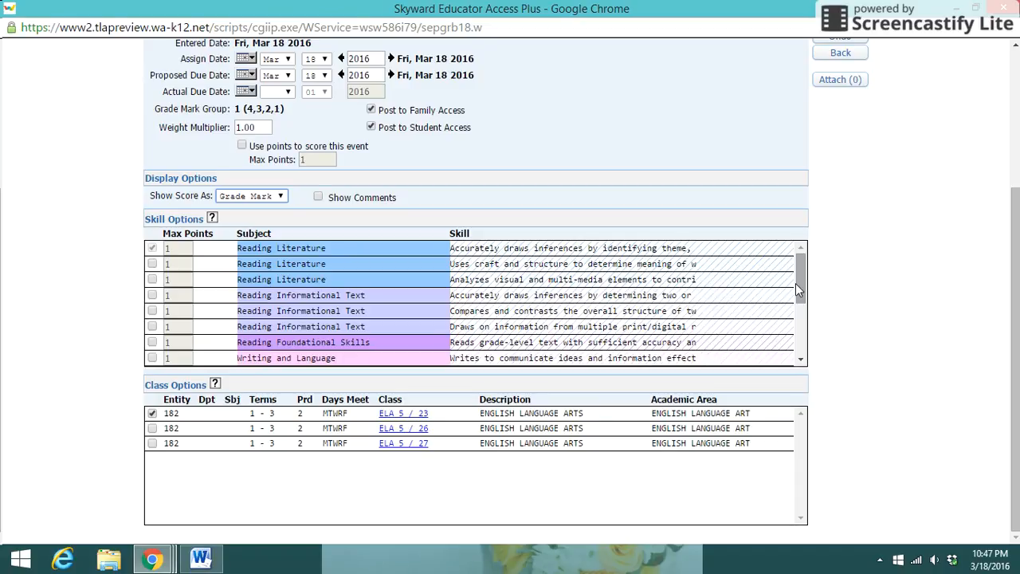
Step: Include the second Reading Literature skill, "Uses craft and structure to determine meaning", in the event and save it for scoring
mouse_move(795, 282)
mouse_down()
mouse_move(799, 348)
mouse_move(803, 269)
mouse_up()
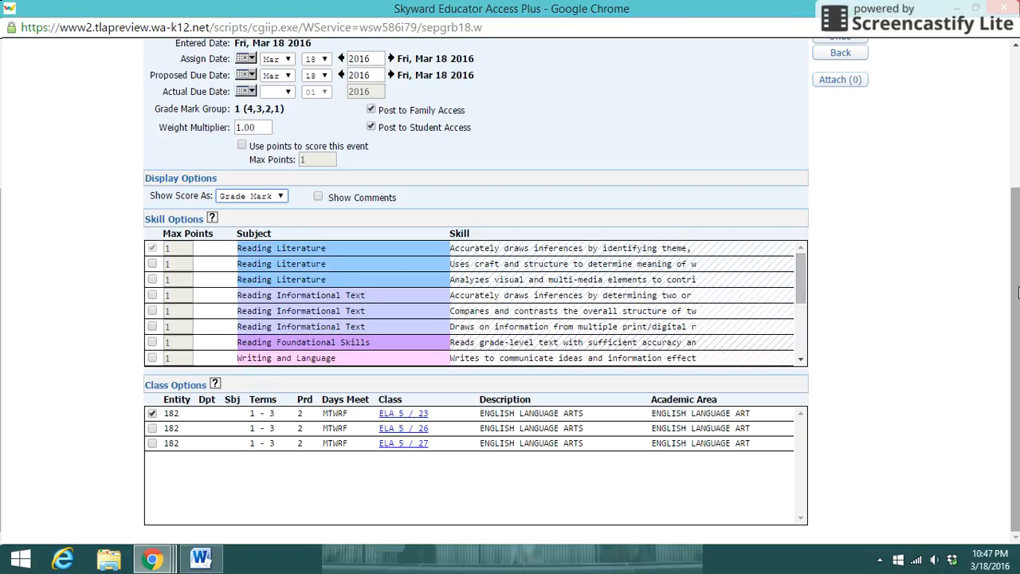
scroll(998, 185, up, 2)
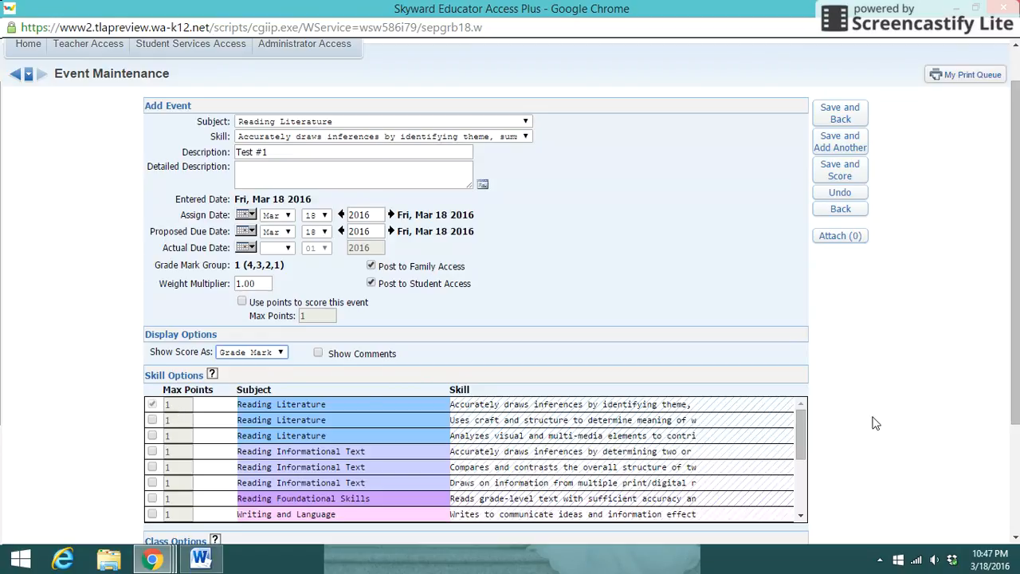
scroll(1008, 444, down, 3)
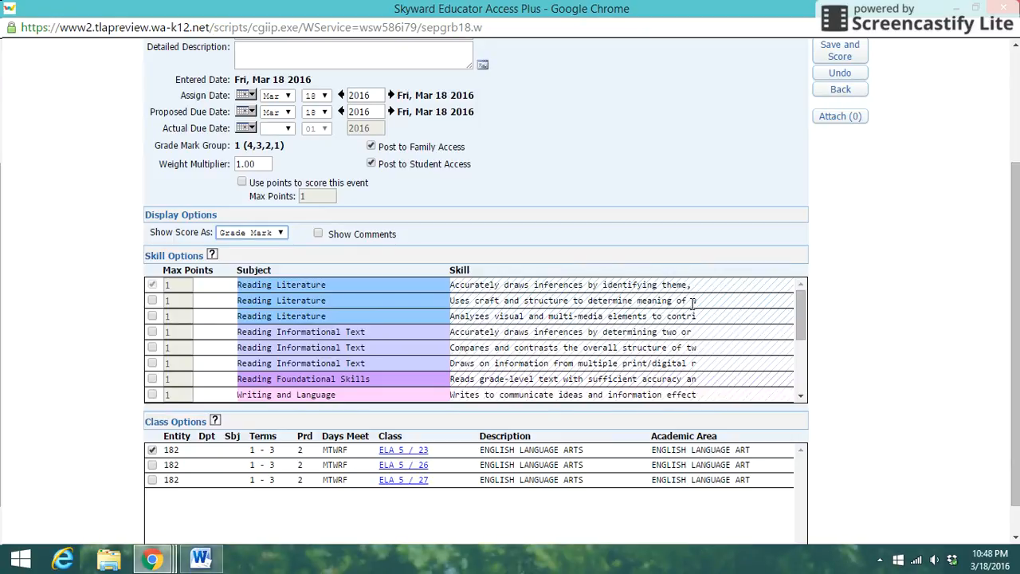
click(152, 301)
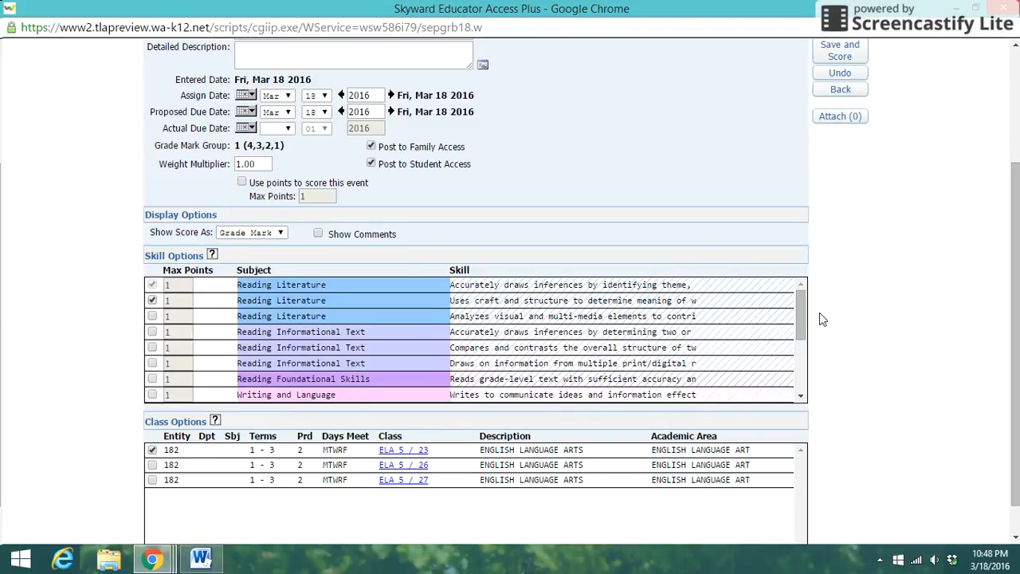
drag(803, 315, 795, 368)
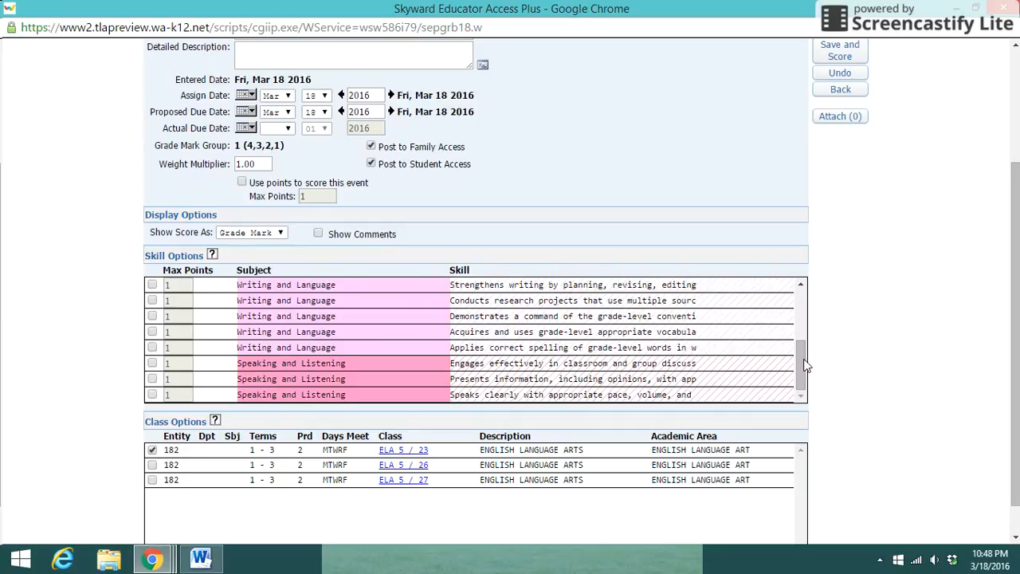
drag(803, 364, 797, 304)
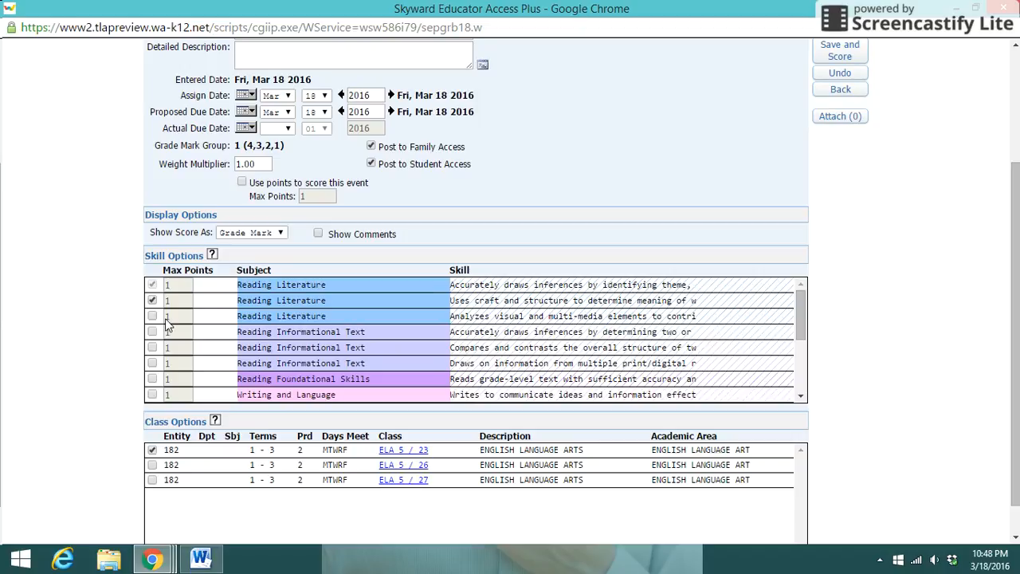
drag(1015, 227, 1011, 172)
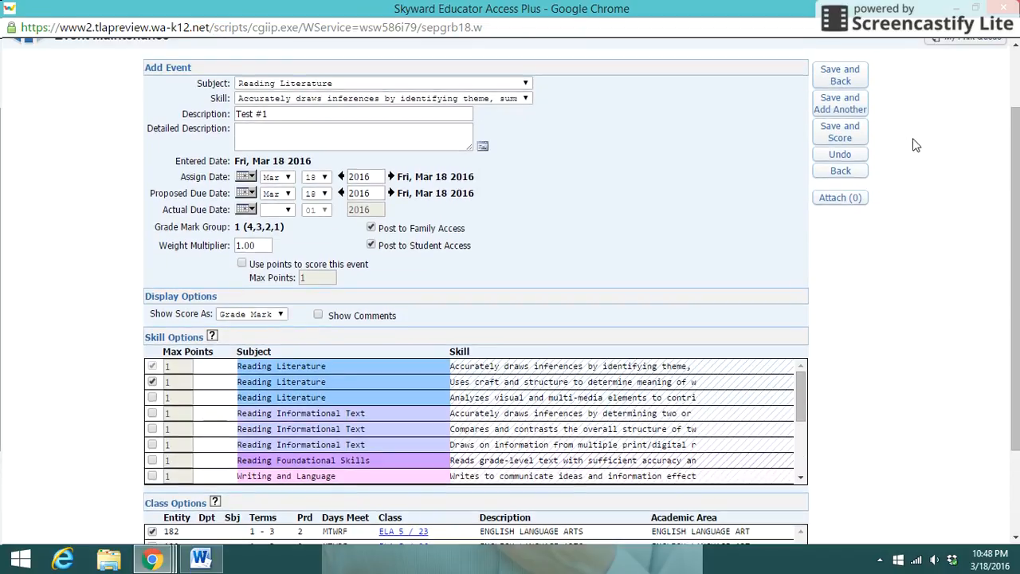
click(844, 138)
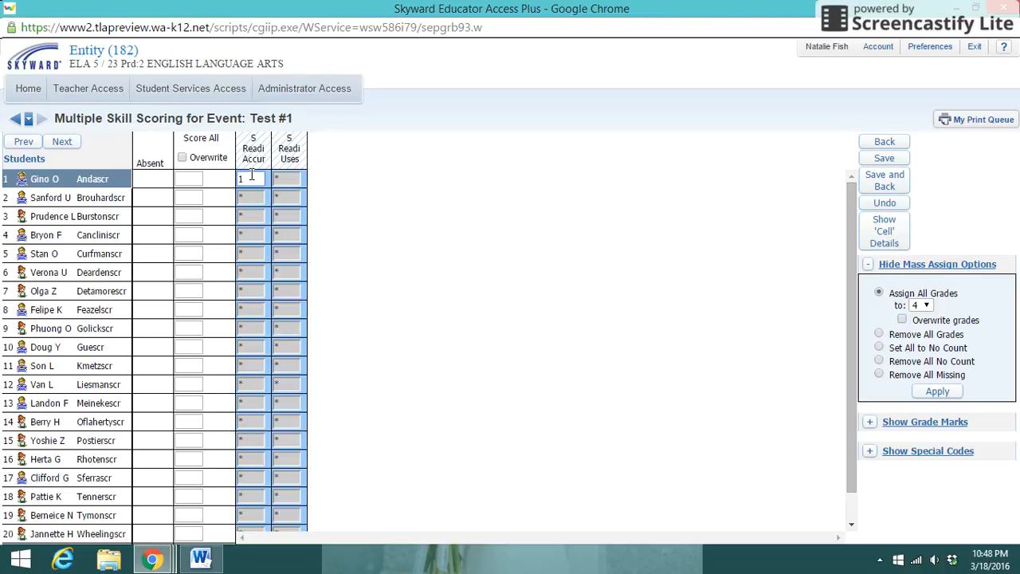
Step: Score the first three students on the Accur and Uses skills: 1 and 3, 2 and 2, 1 and 3
key(Tab)
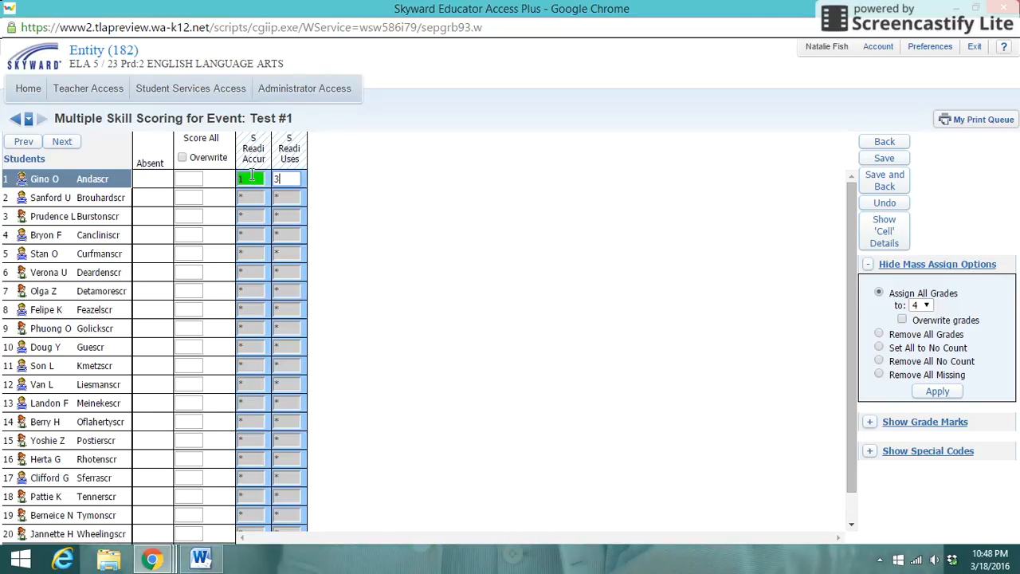
text(3)
key(Tab)
text(2)
key(Tab)
text(2)
key(Tab)
text(1)
key(Tab)
text(3)
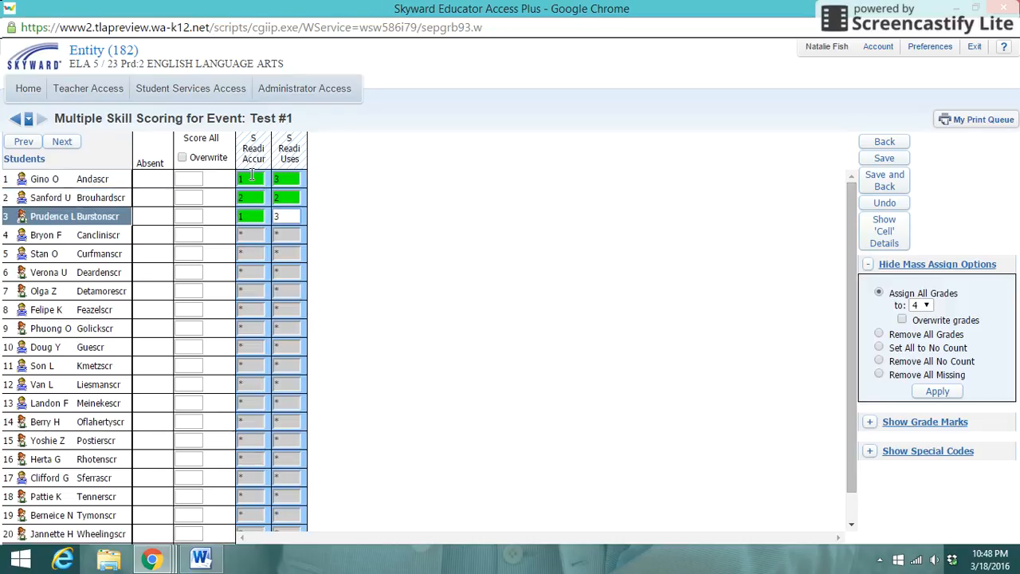
key(Tab)
Step: Score students 4 to 6 on the Accur and Uses skills: 2 and 3, 2 and 2, 2 and 2
text(2)
key(Tab)
text(3)
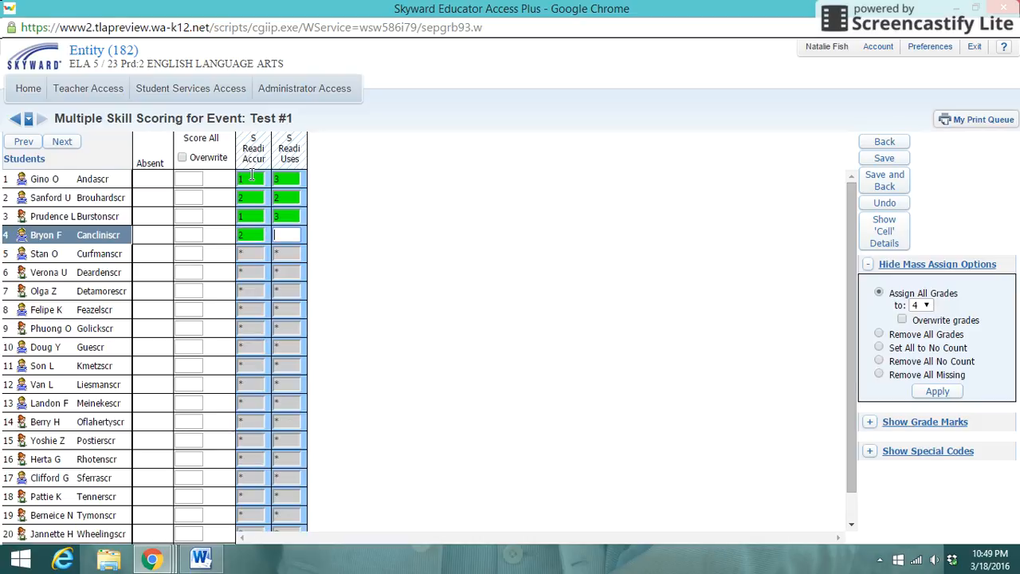
key(Tab)
text(2)
key(Down)
key(Tab)
key(Up)
text(2)
key(Tab)
text(2)
key(Tab)
text(2)
key(Tab)
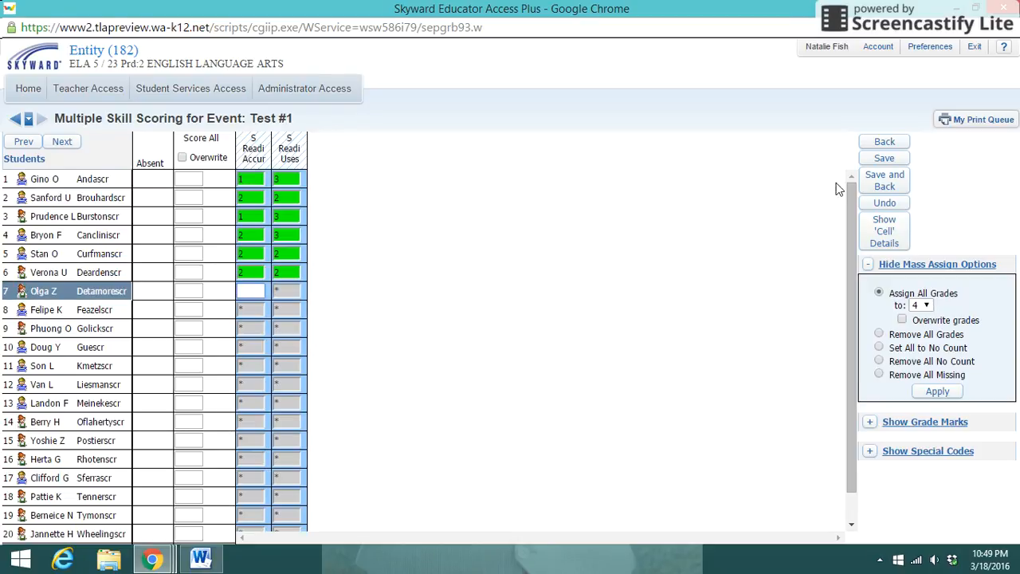
Step: Save the Test #1 scores and go back from the multiple skill scoring page
click(876, 164)
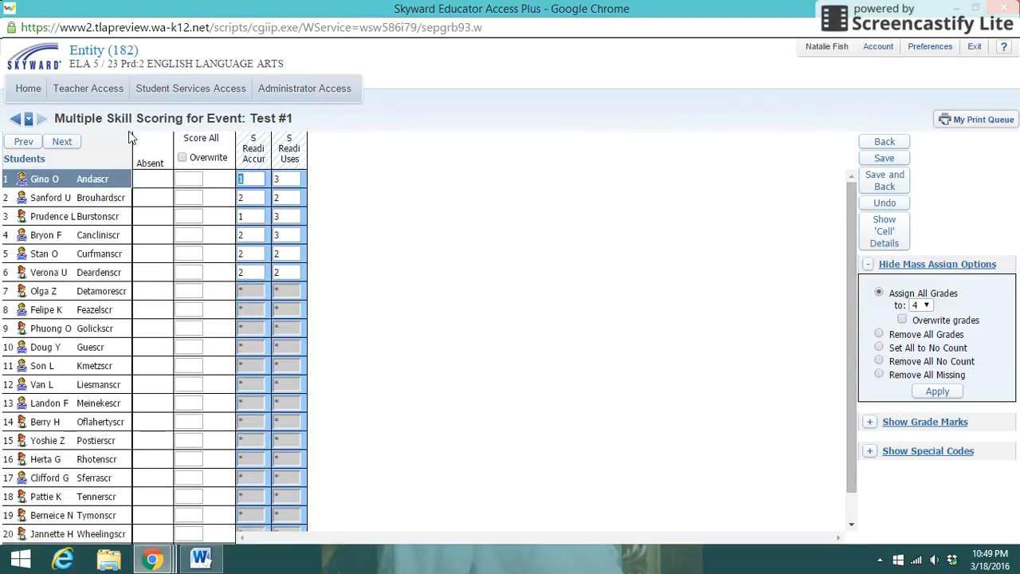
click(15, 119)
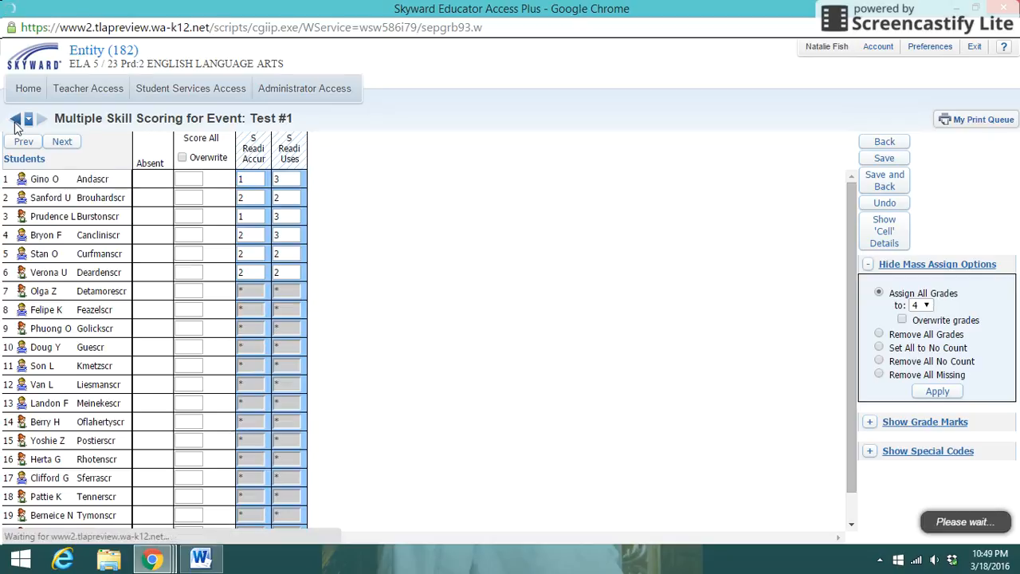